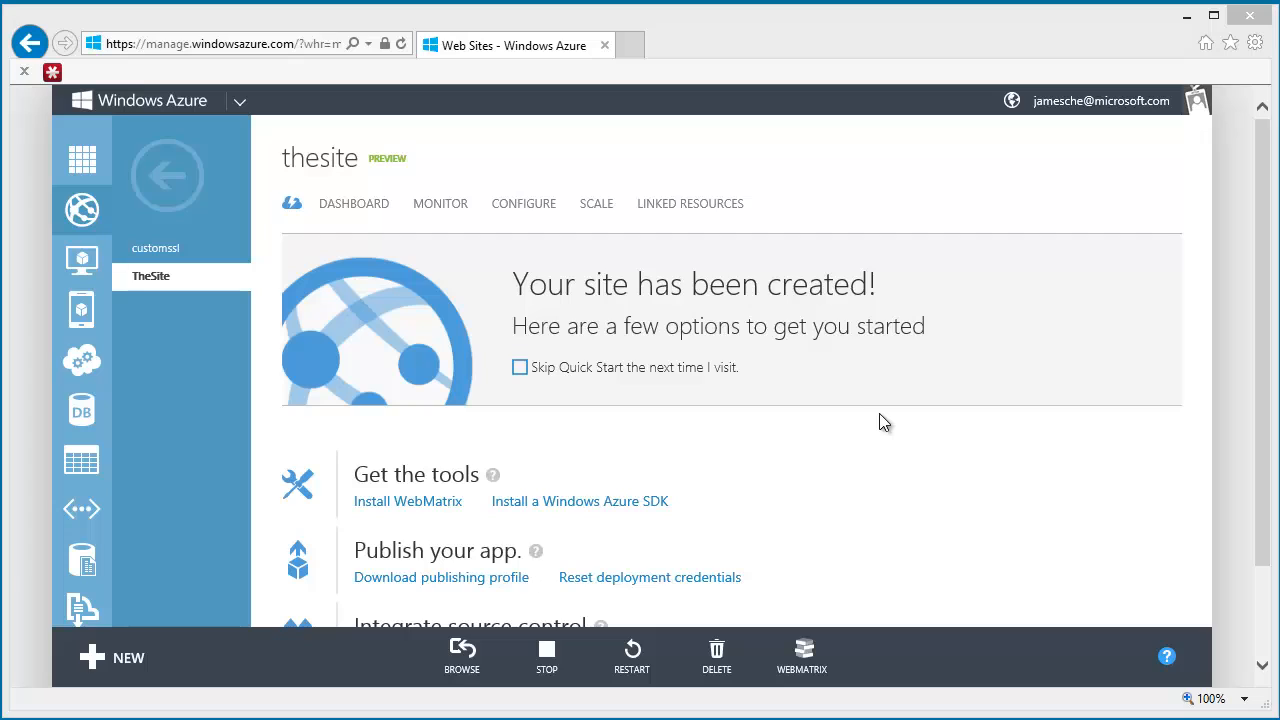
# - Browse the live thesite website to check how it responds, and close its page
pyautogui.click(462, 655)
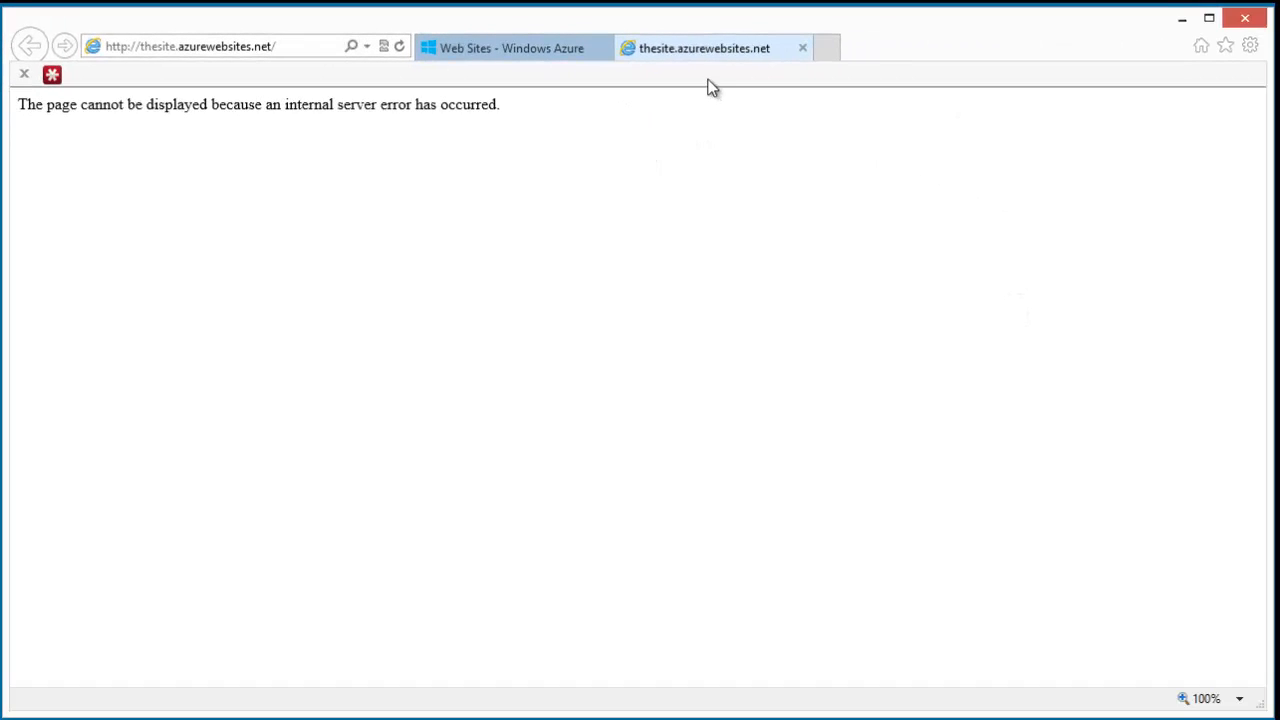
pyautogui.click(803, 48)
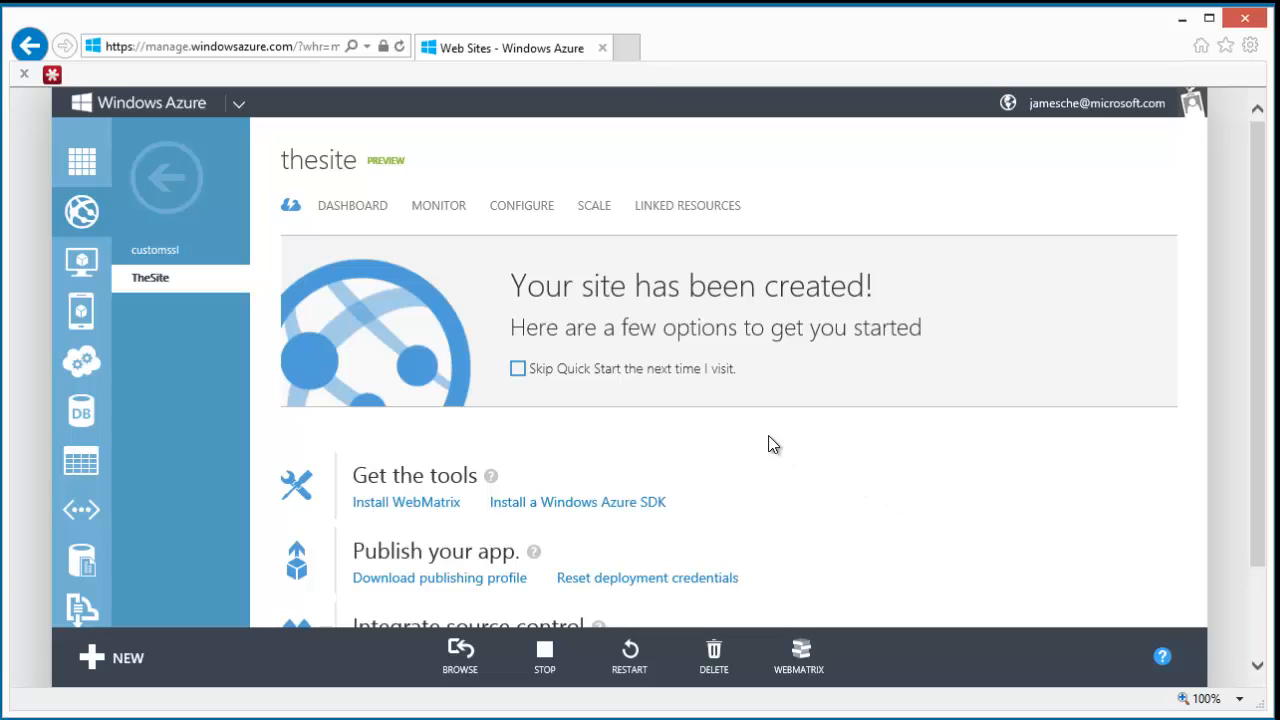
# - Turn on Detailed Error Messages in the diagnostics configuration of thesite and save the change
pyautogui.click(531, 208)
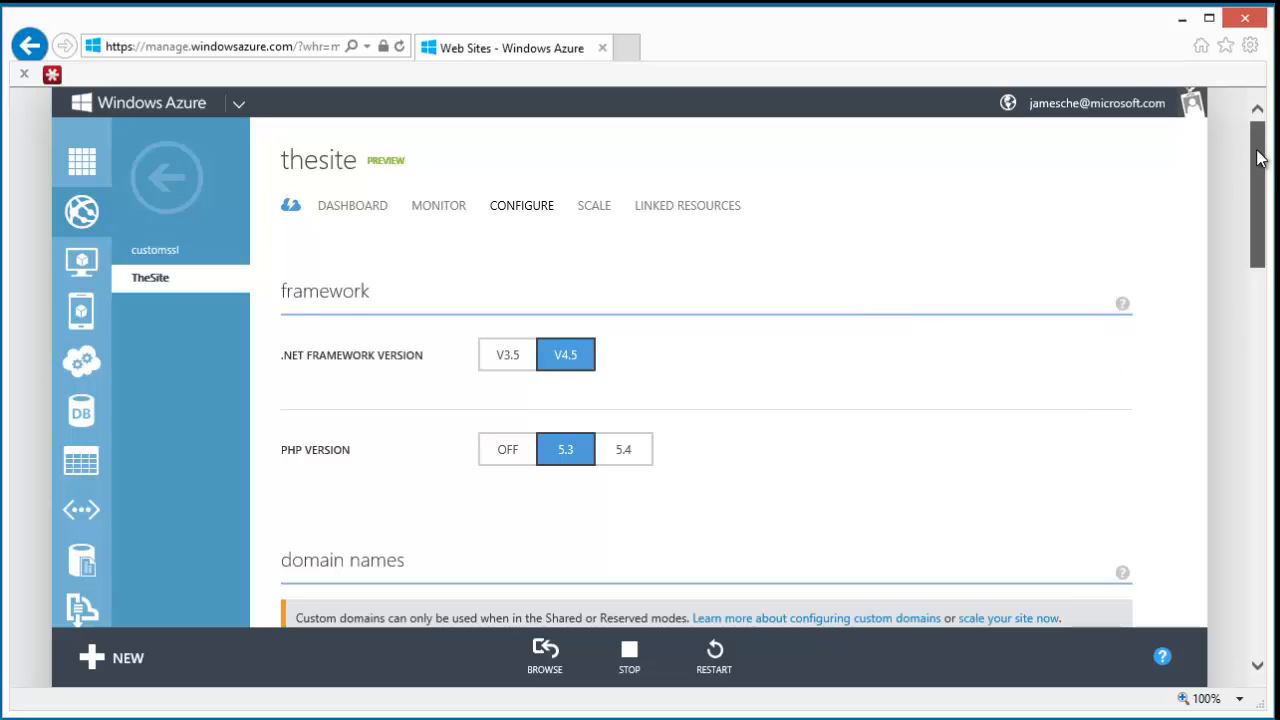
pyautogui.moveTo(1258, 158); pyautogui.dragTo(1270, 328)
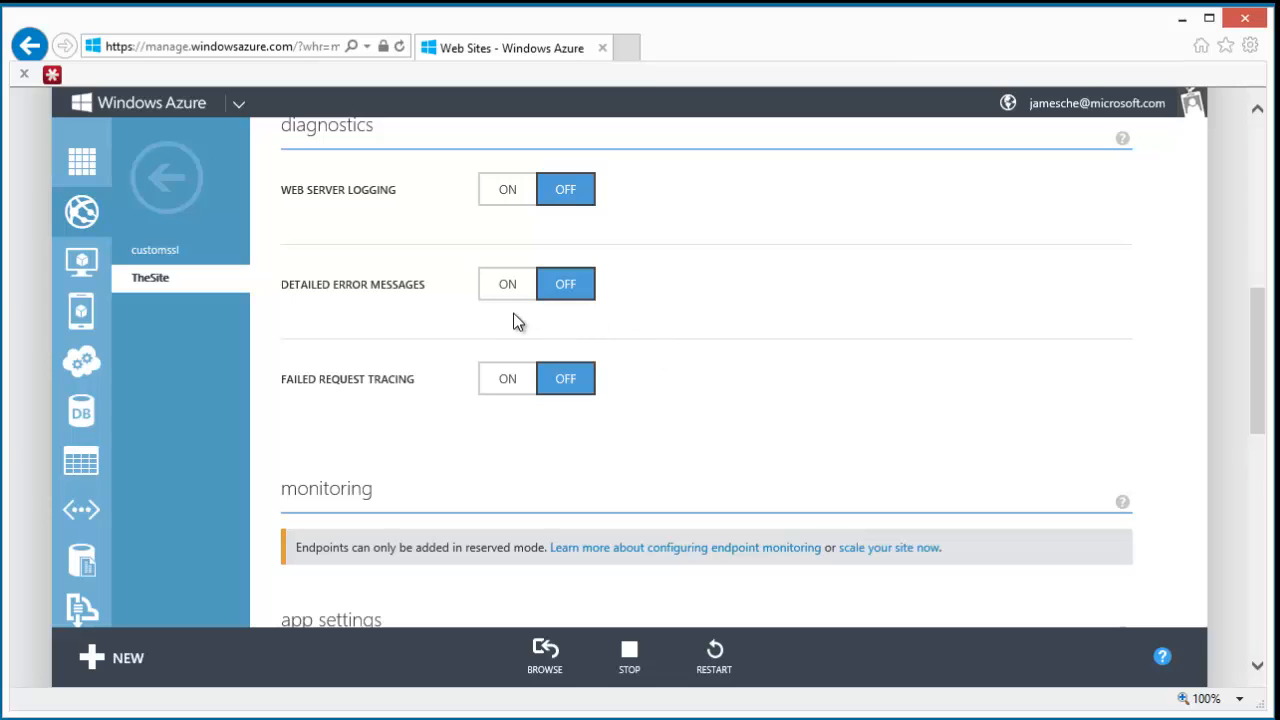
pyautogui.click(505, 285)
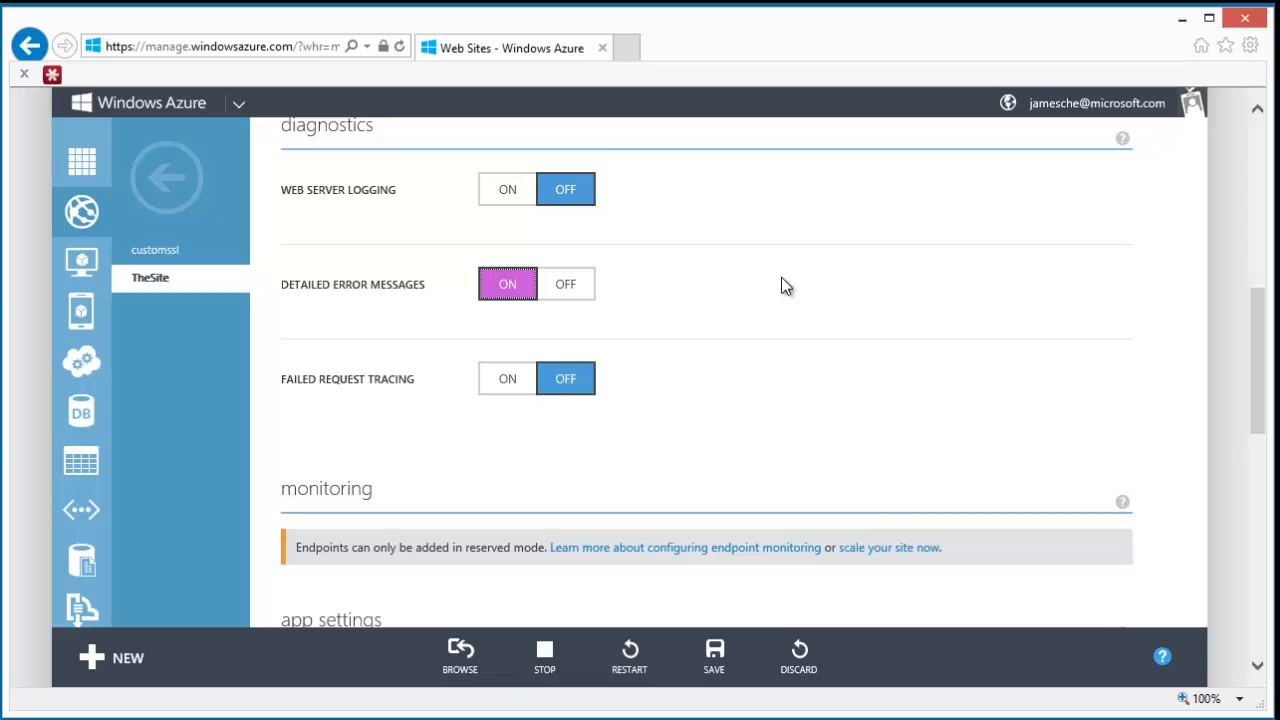
pyautogui.click(716, 658)
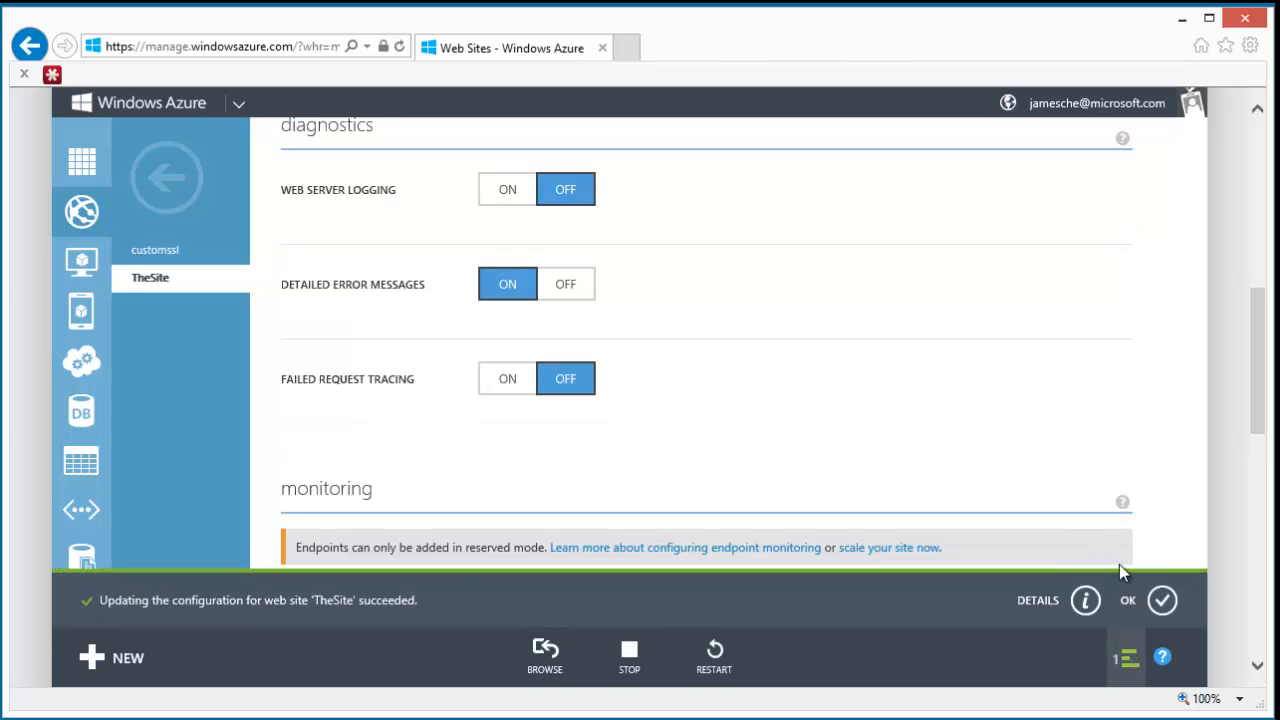
pyautogui.click(1162, 600)
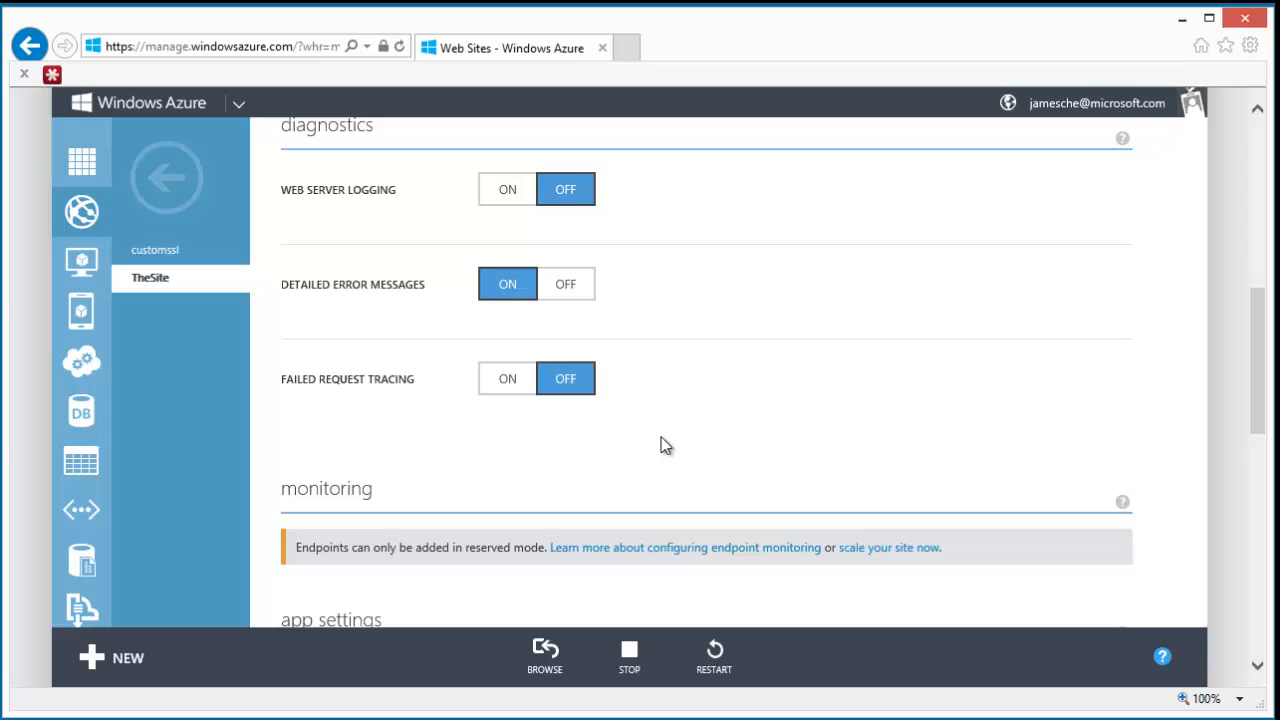
# - Browse the live site again to reproduce the server error for logging, and close its page
pyautogui.click(544, 657)
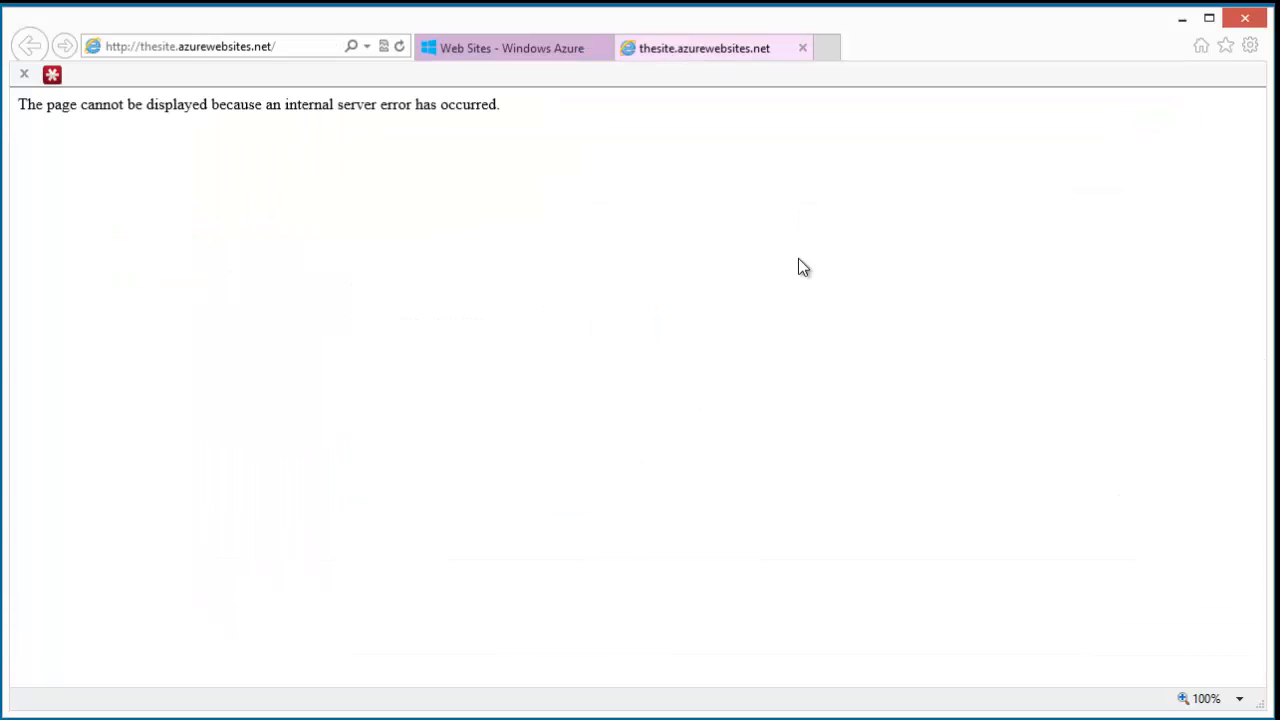
pyautogui.click(803, 47)
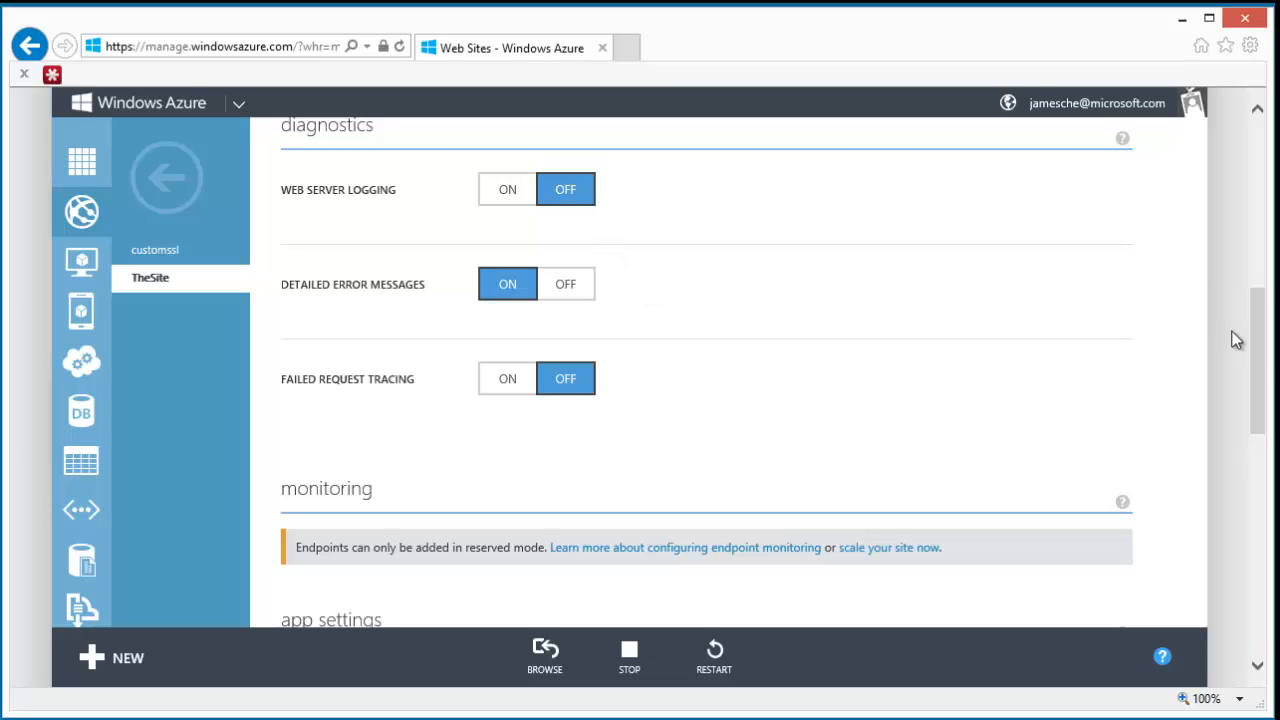
# - Look up the FTP hostname and deployment user in the quick glance section of the site's dashboard
pyautogui.moveTo(1258, 364); pyautogui.dragTo(1259, 130)
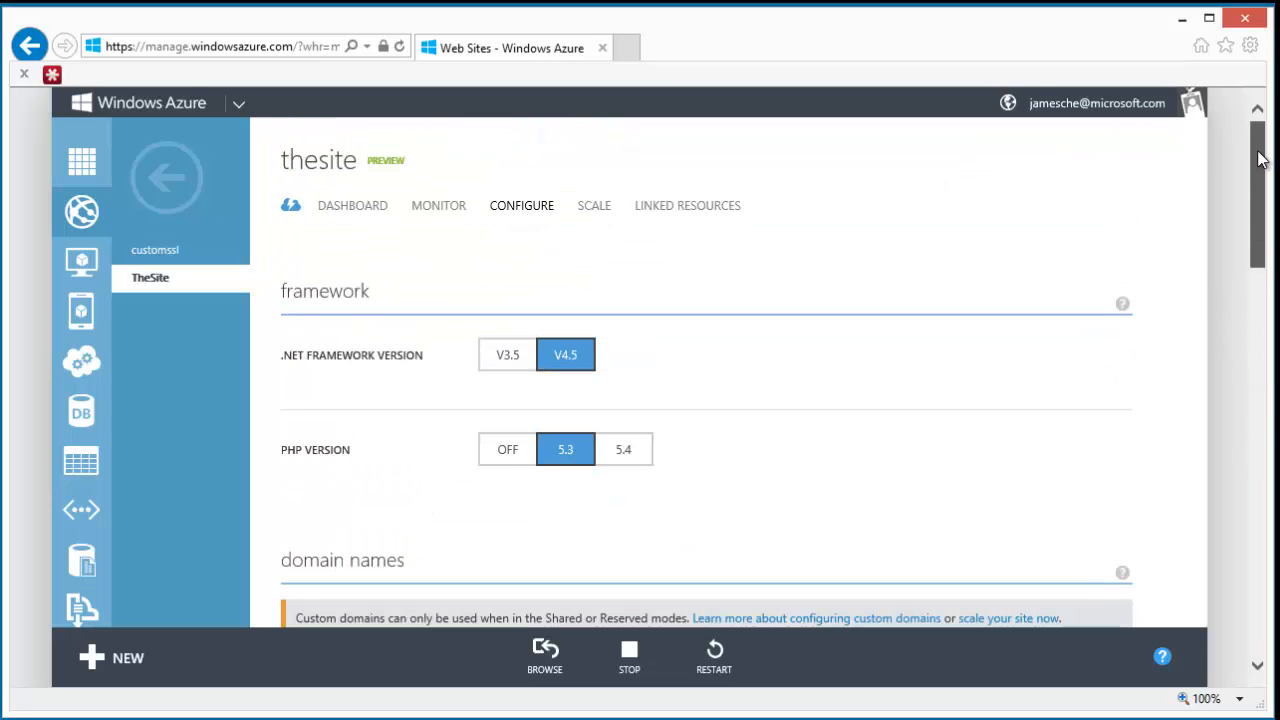
pyautogui.click(360, 212)
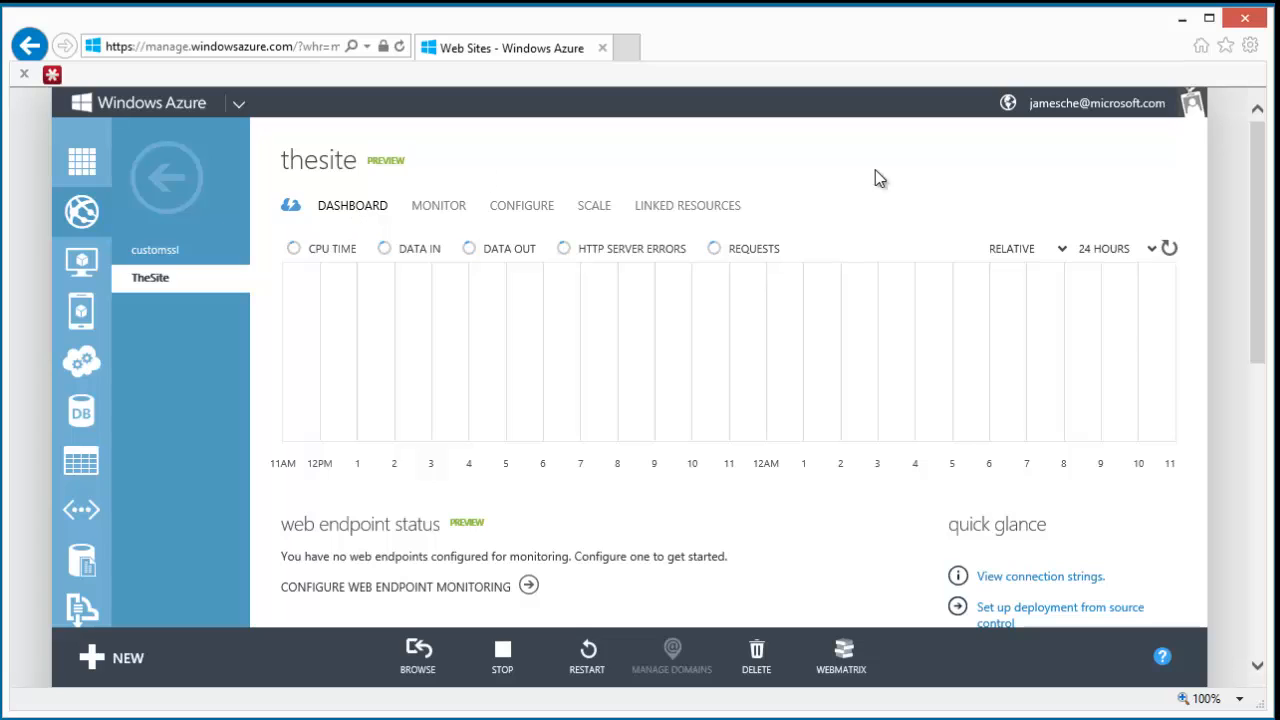
pyautogui.moveTo(1265, 158); pyautogui.dragTo(1268, 287)
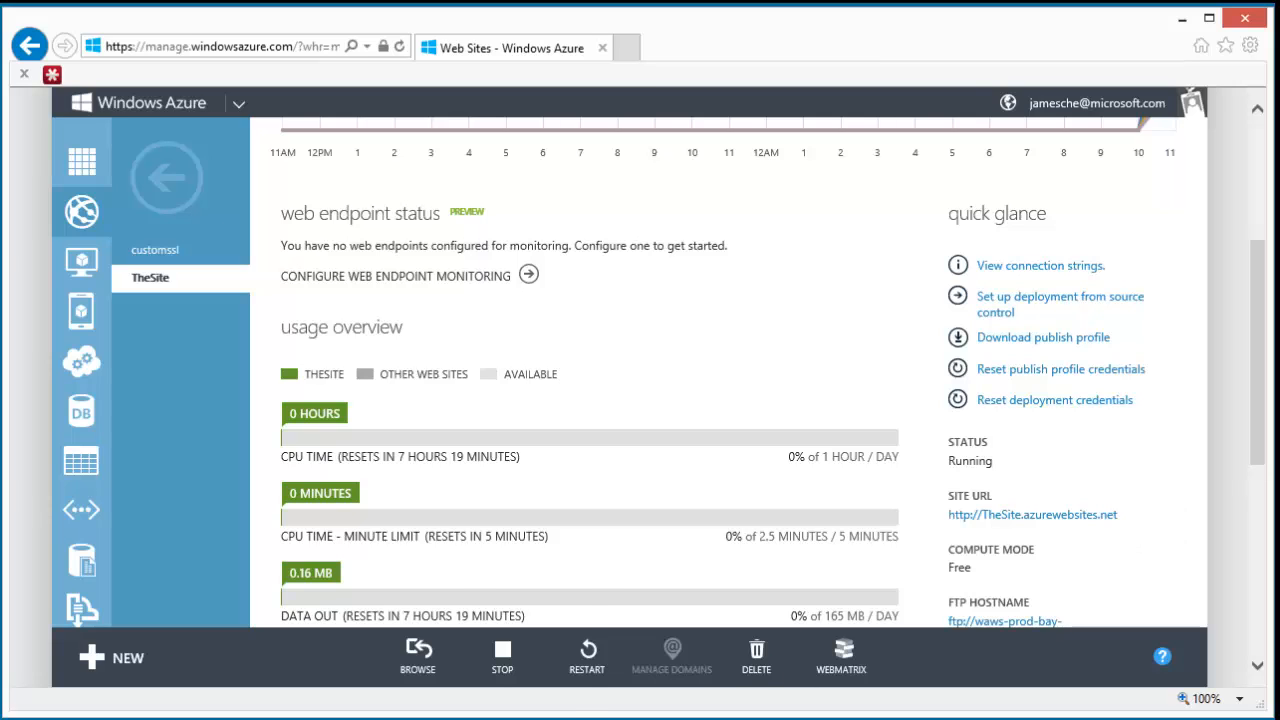
pyautogui.moveTo(477, 719)
pyautogui.click(574, 646)
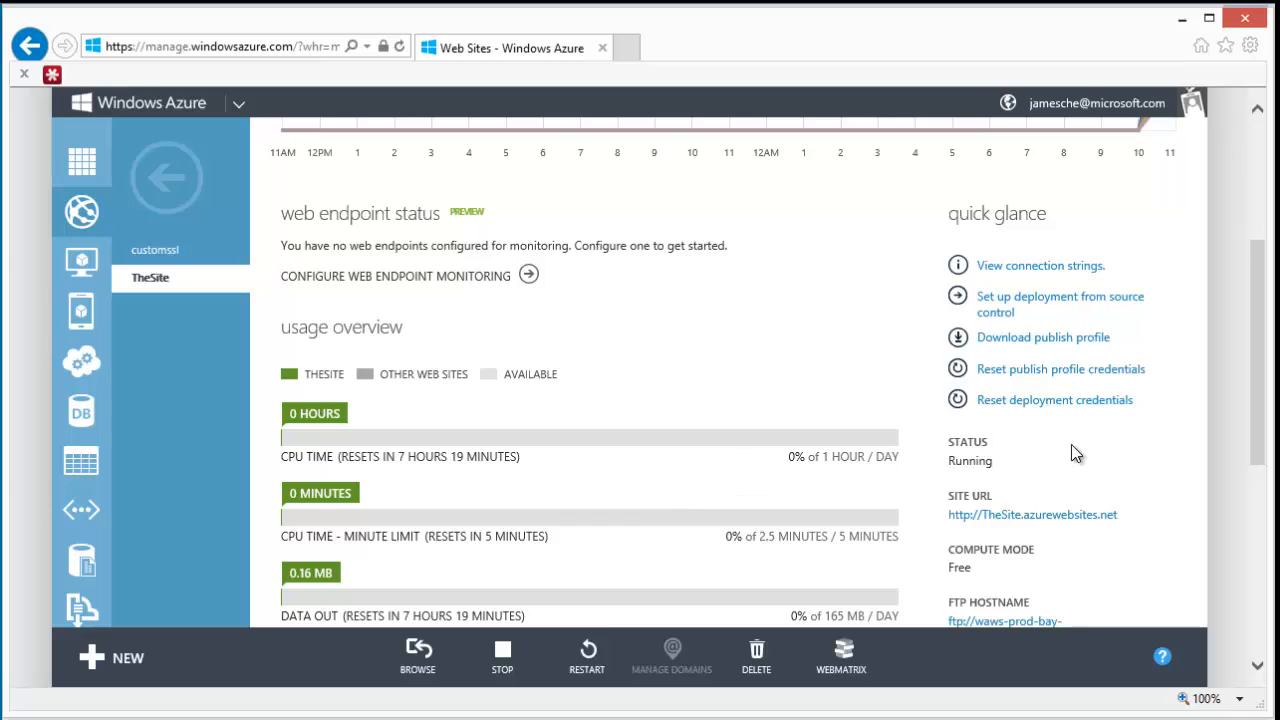
pyautogui.moveTo(1262, 313); pyautogui.dragTo(1262, 418)
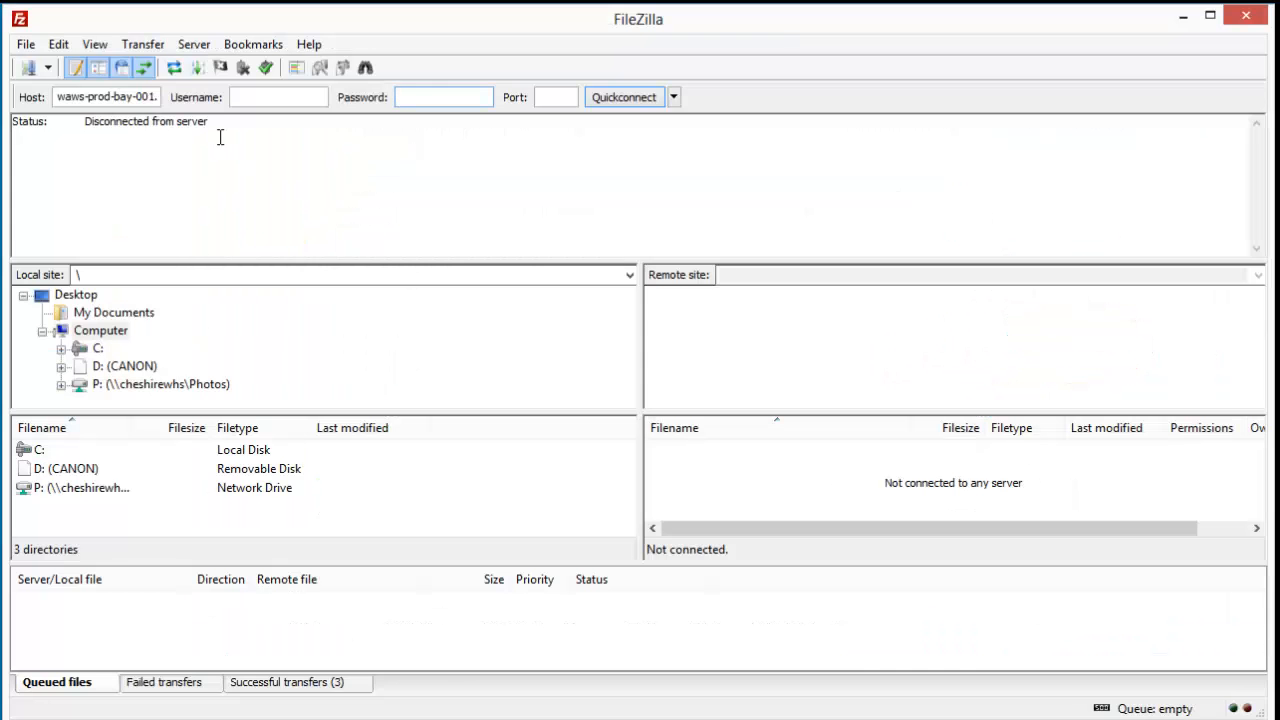
# - In FileZilla, enter the deployment username, prefixed with the site name, and the account password, and connect to the site's FTP host
pyautogui.click(250, 95)
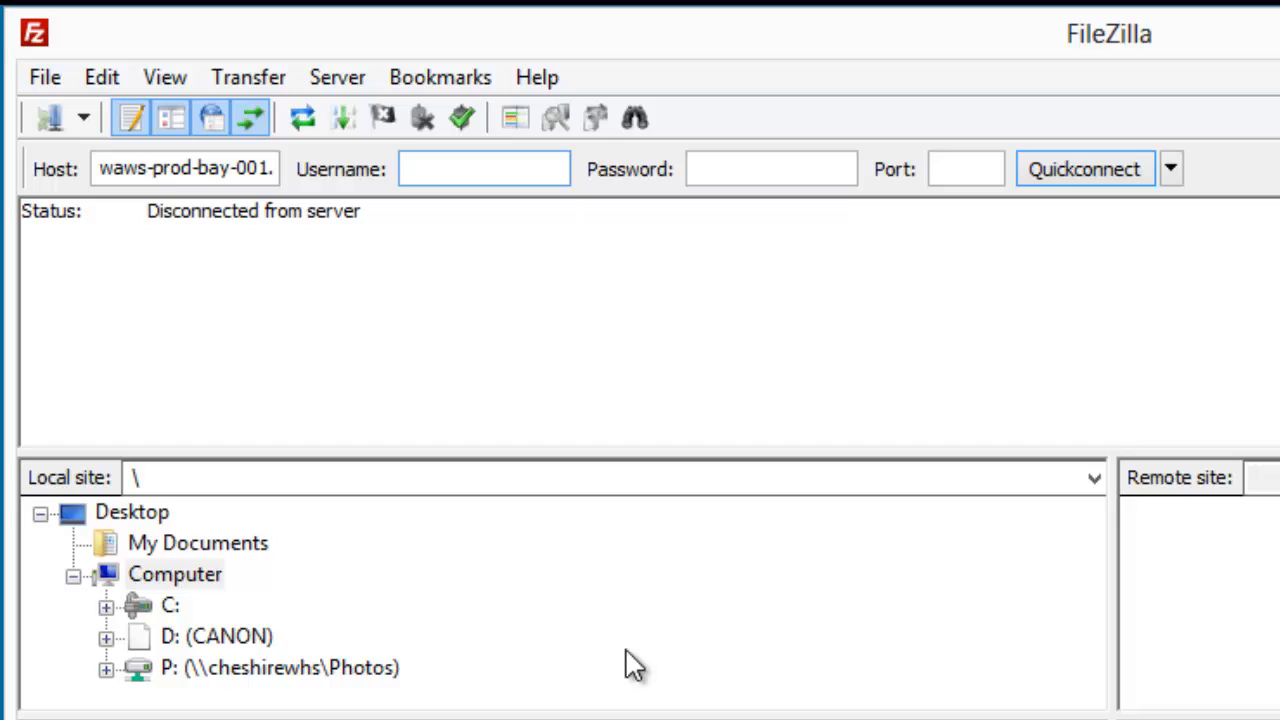
pyautogui.write('thesite')
pyautogui.write('\\')
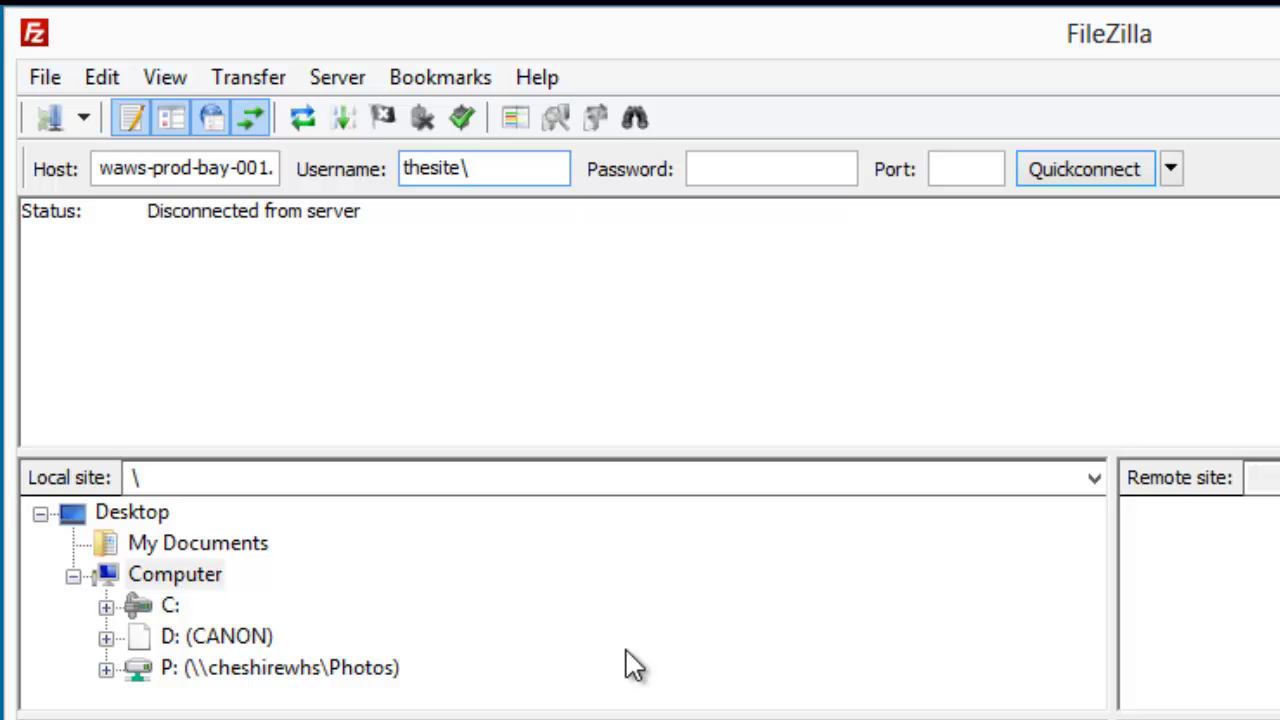
pyautogui.write('jamescheMS')
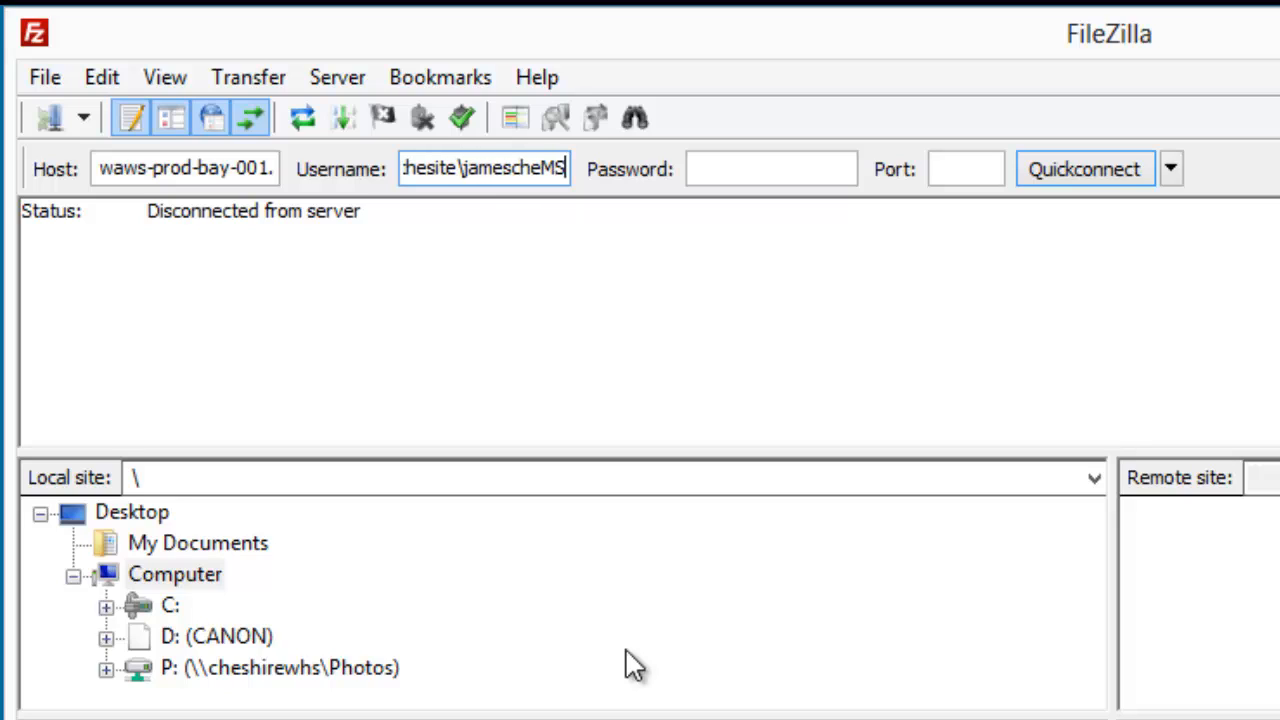
pyautogui.press('Tab')
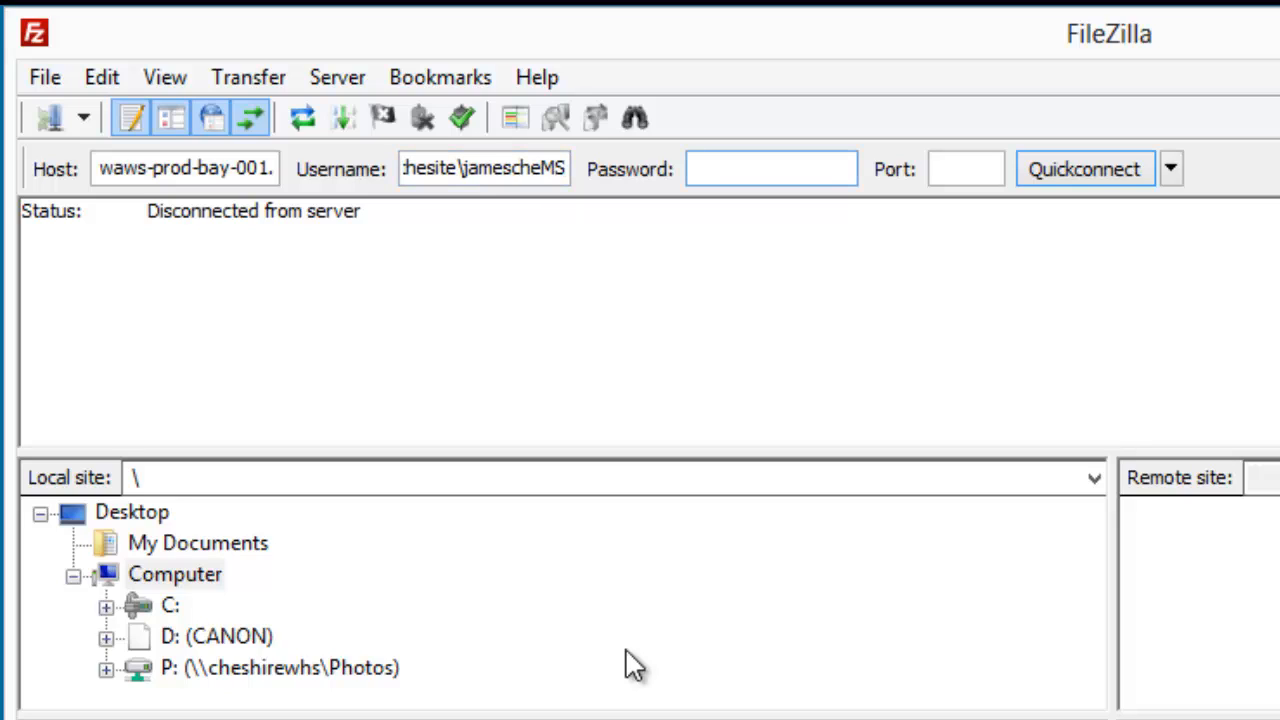
pyautogui.write('********')
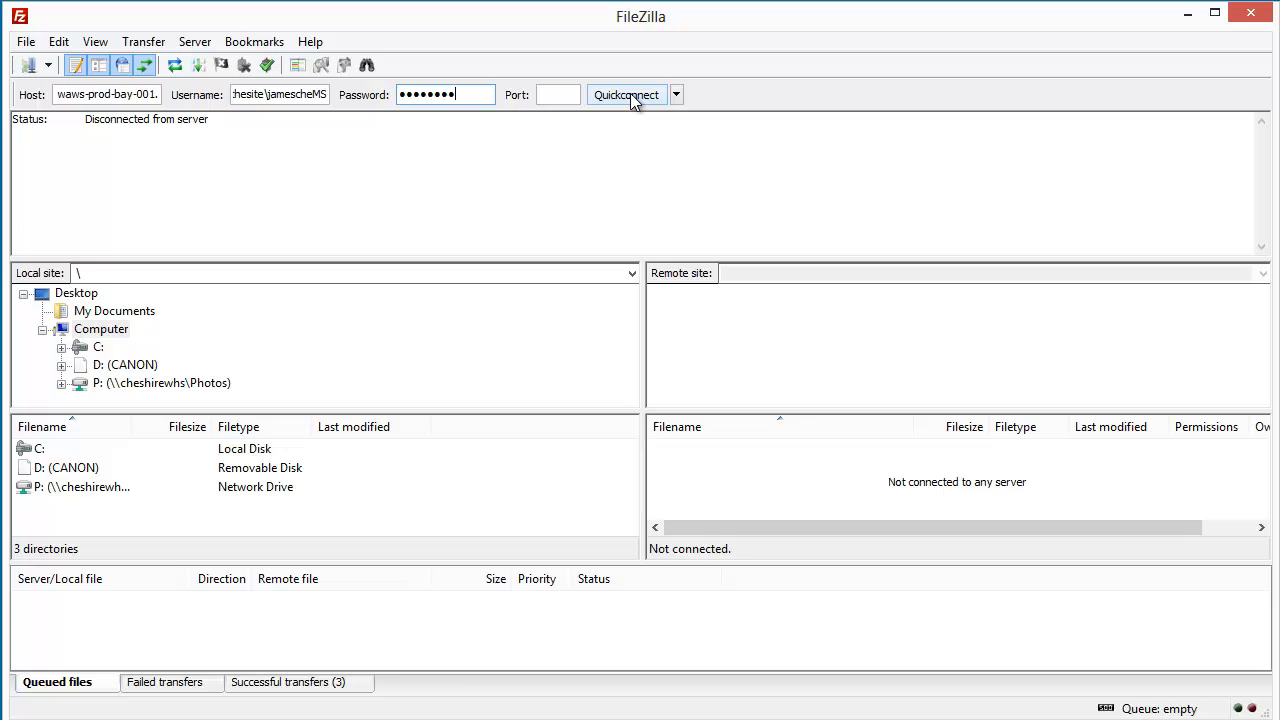
pyautogui.click(630, 93)
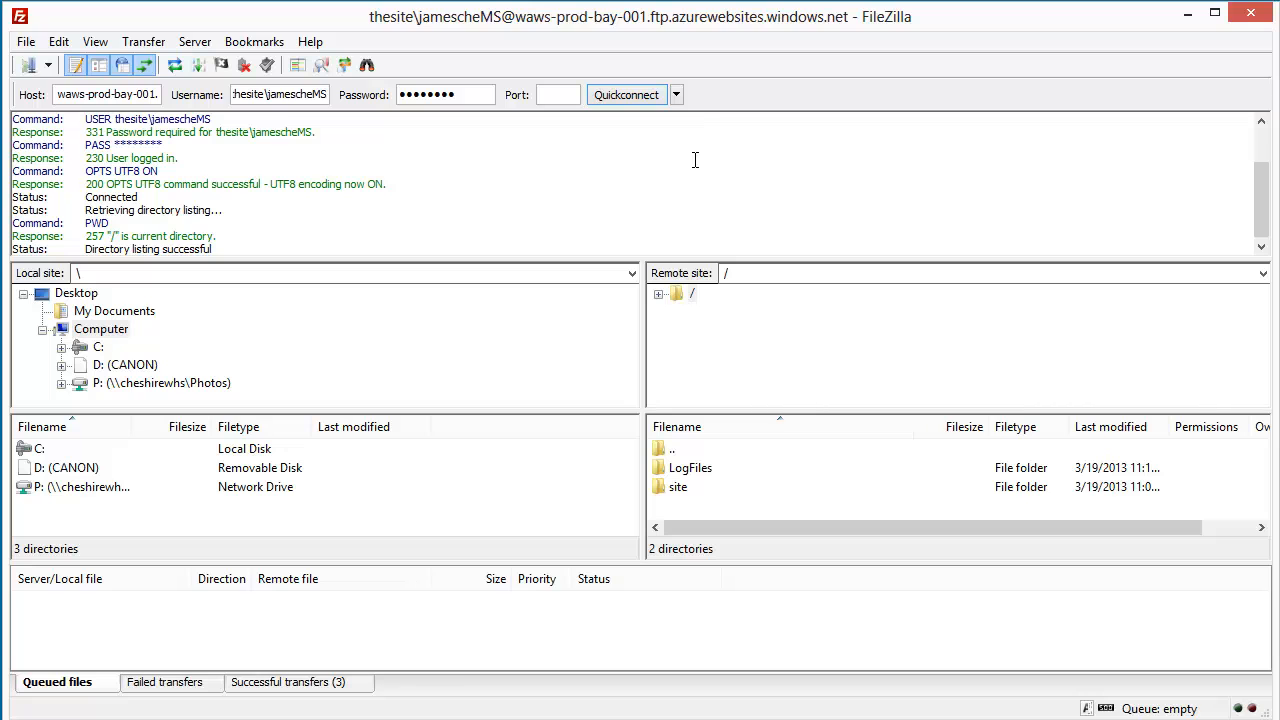
# - Open ErrorPage000001.htm from the remote /LogFiles/DetailedErrors folder, read the error details, and close the page
pyautogui.click(658, 293)
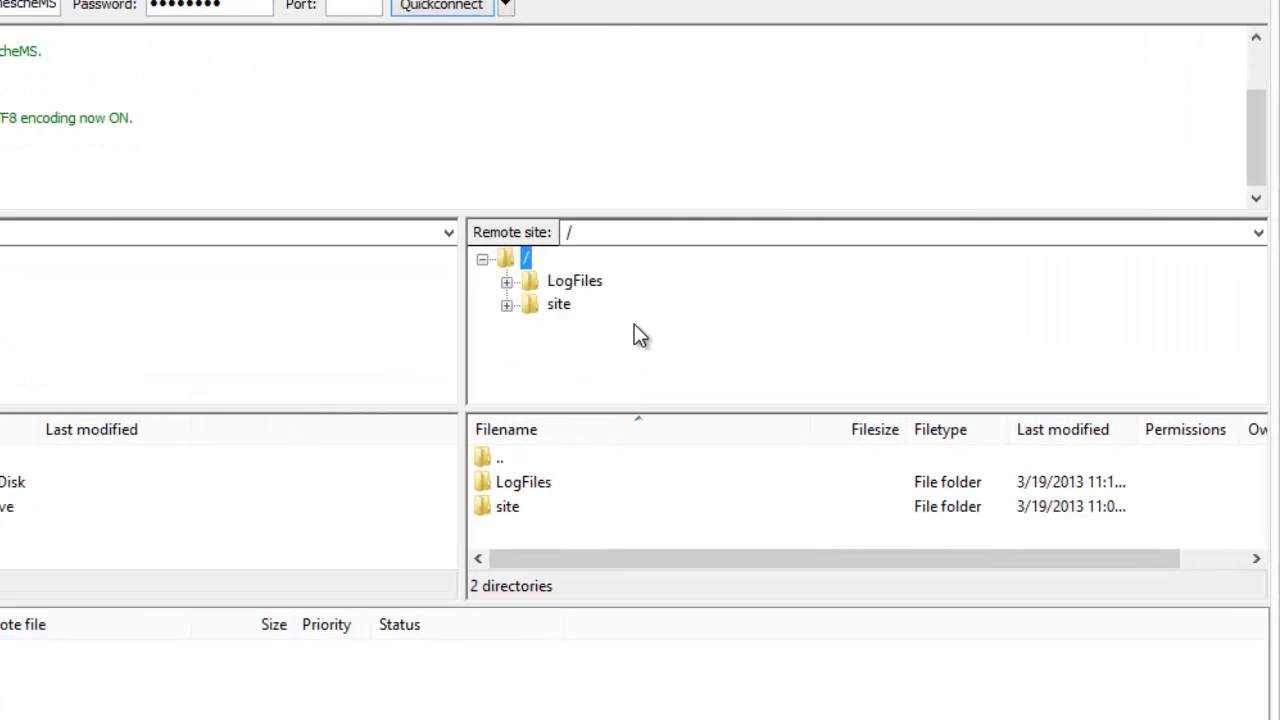
pyautogui.click(507, 284)
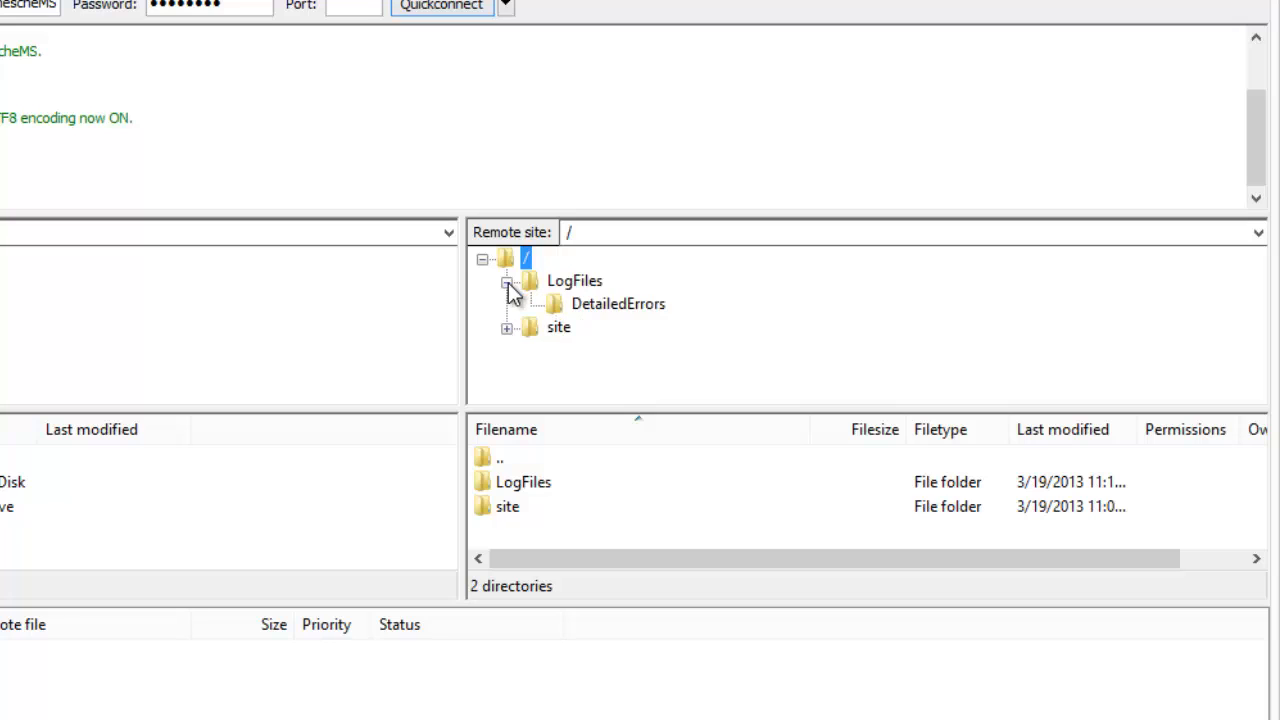
pyautogui.click(558, 308)
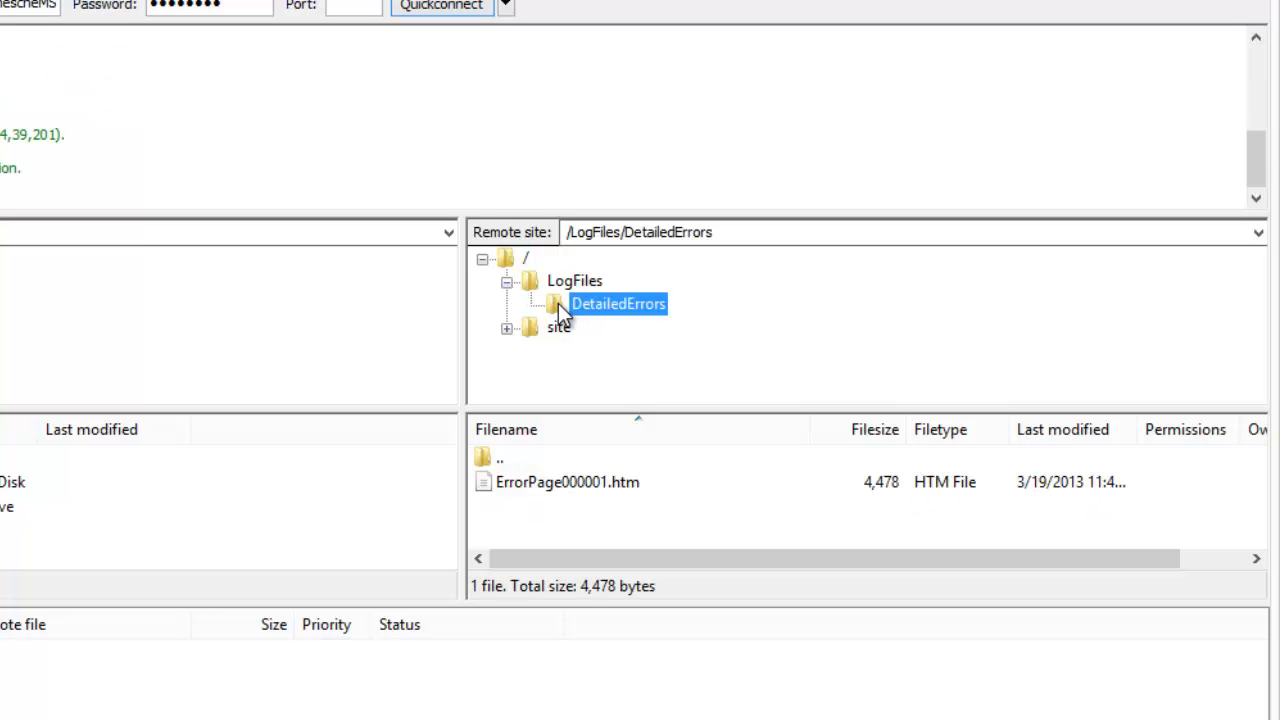
pyautogui.rightClick(605, 497)
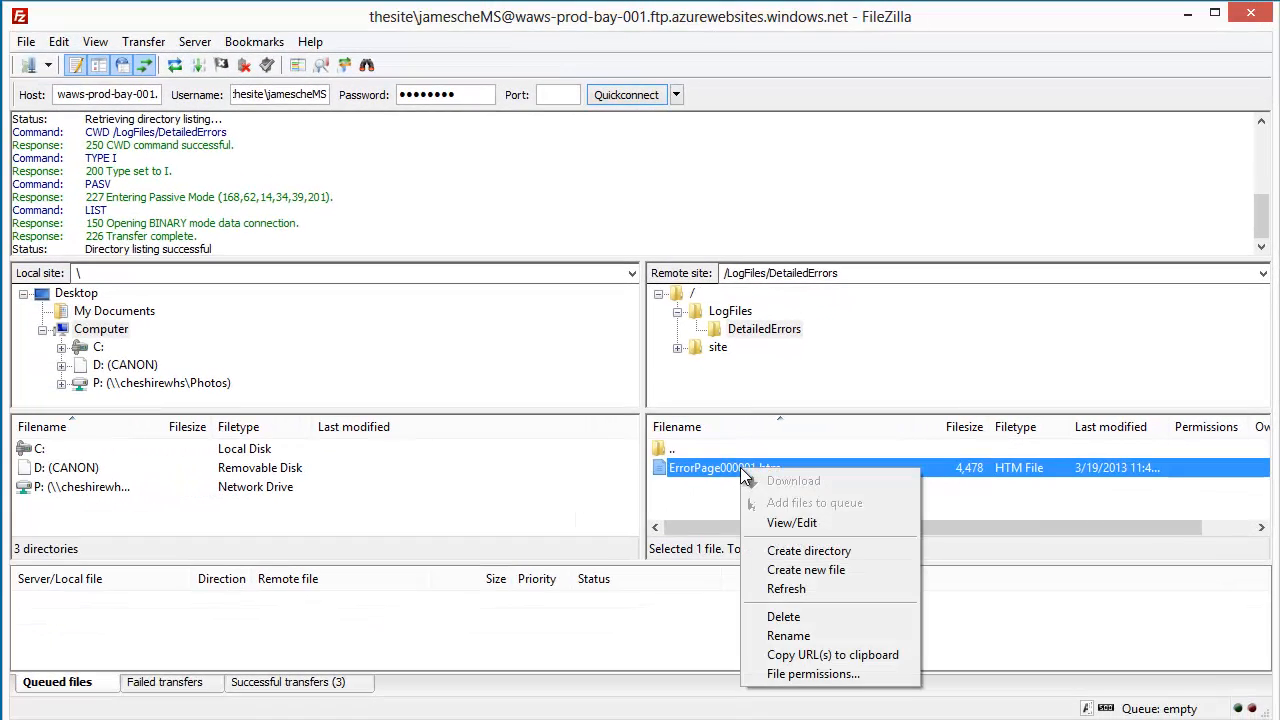
pyautogui.click(781, 524)
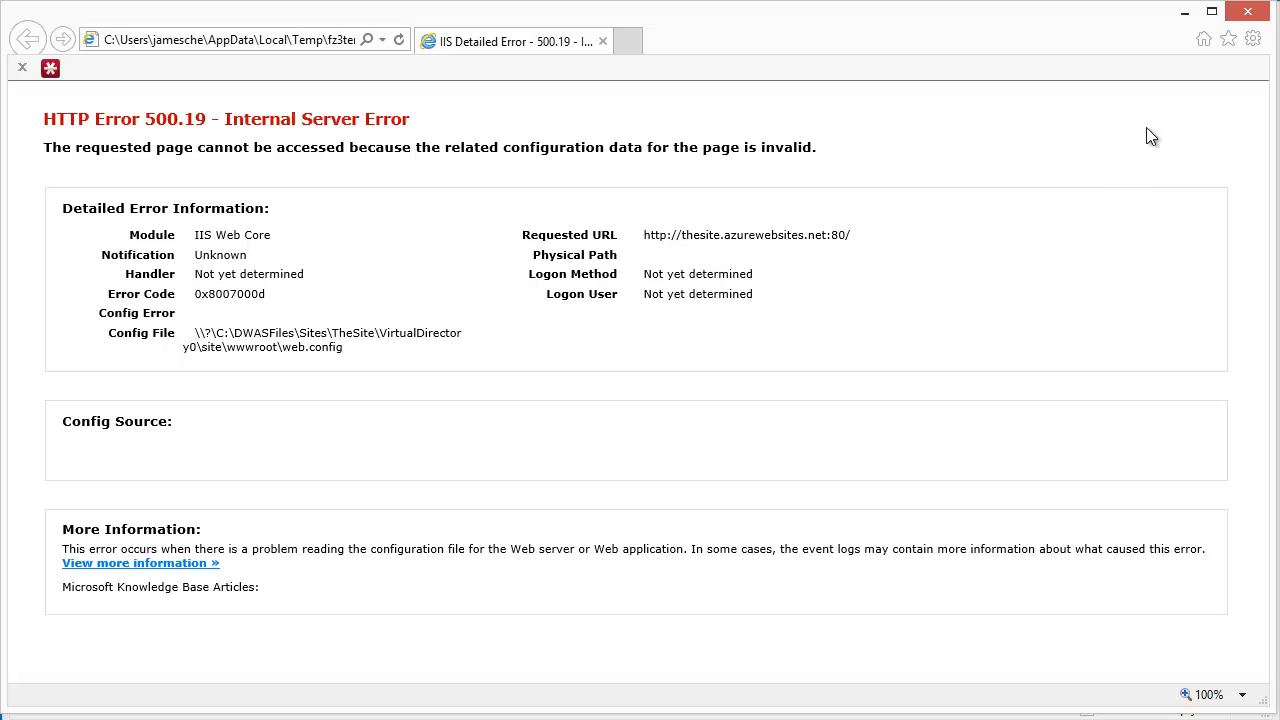
pyautogui.click(1248, 14)
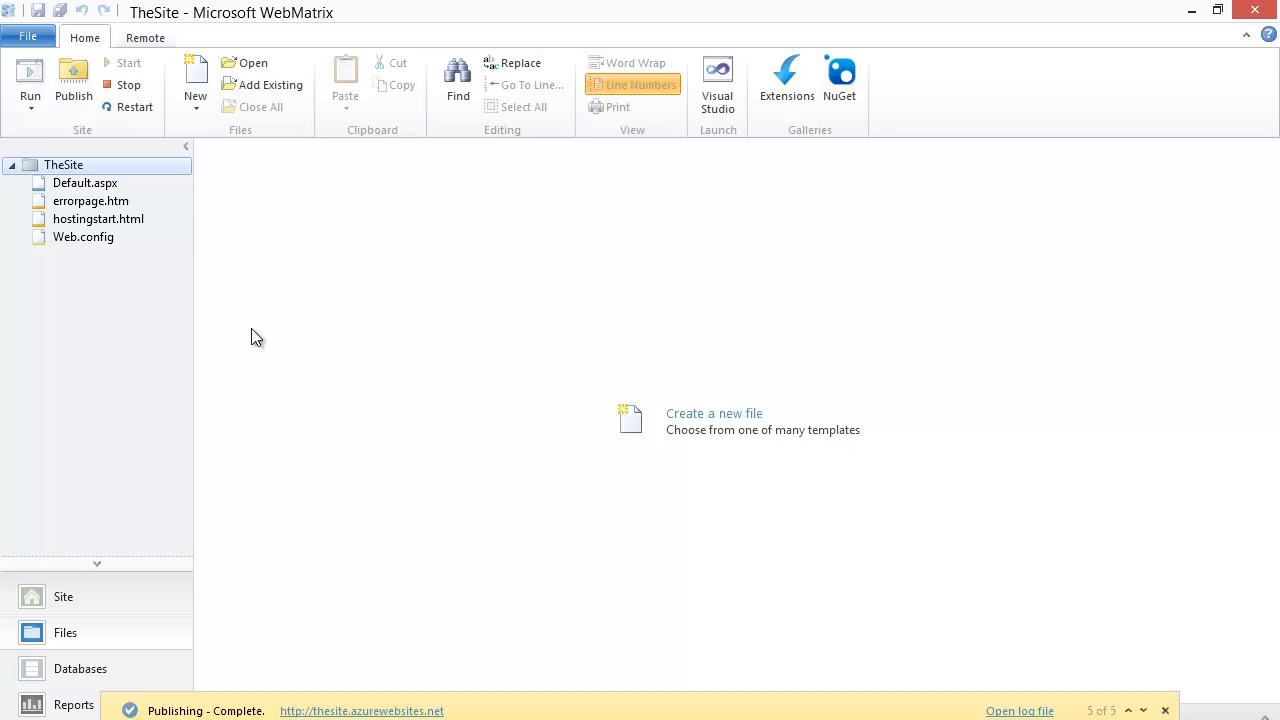
# - In WebMatrix, delete the someconfiguration element inside system.webServer in Web.config, and close the file with its changes saved
pyautogui.doubleClick(84, 237)
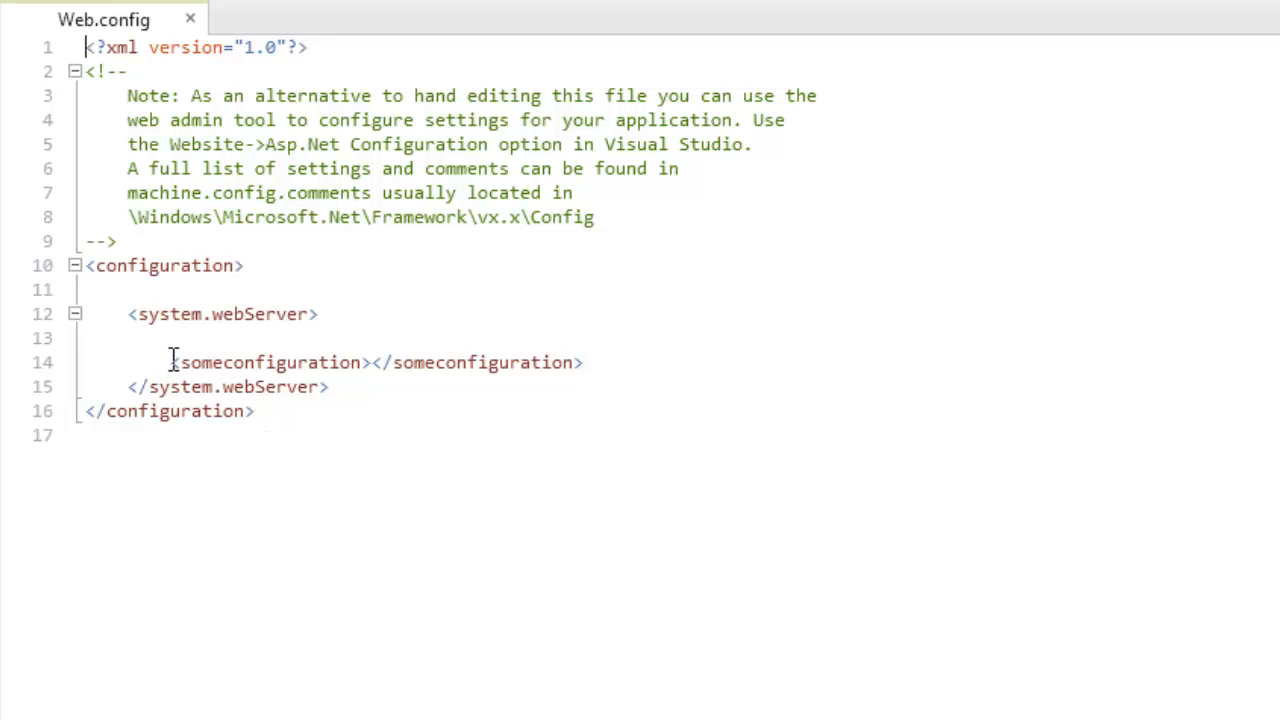
pyautogui.moveTo(172, 360); pyautogui.dragTo(590, 355)
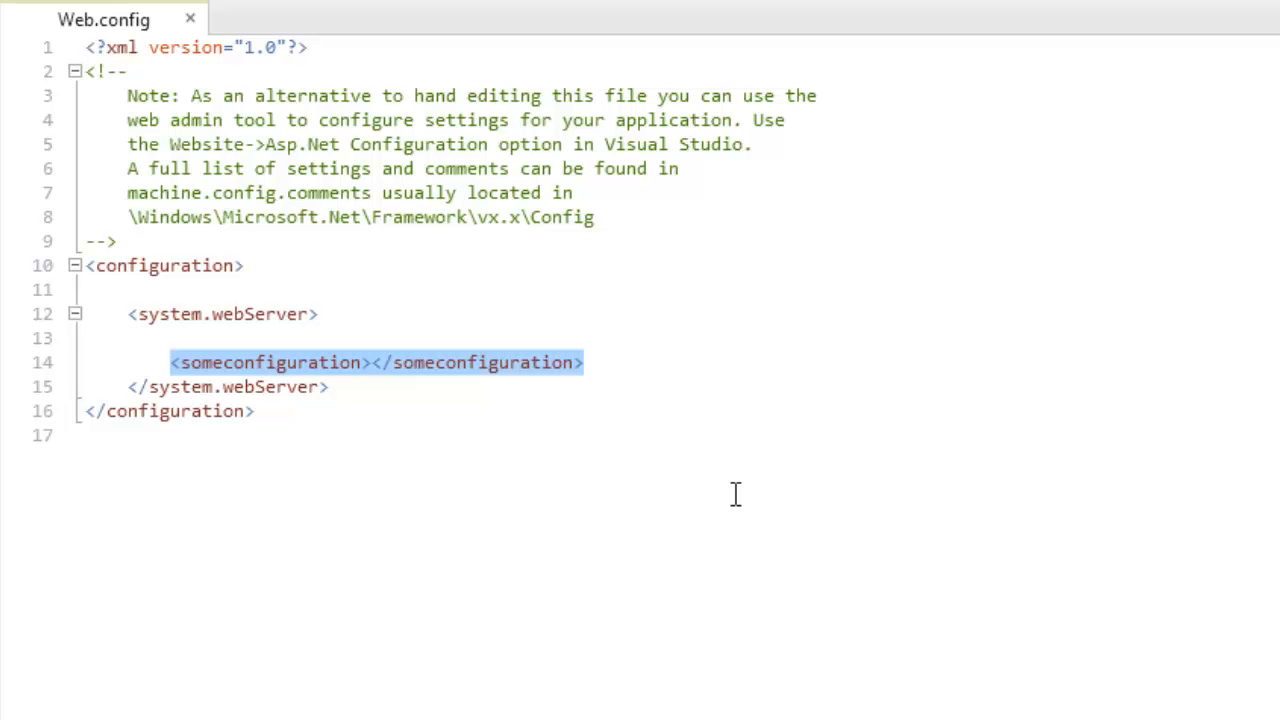
pyautogui.press('Delete')
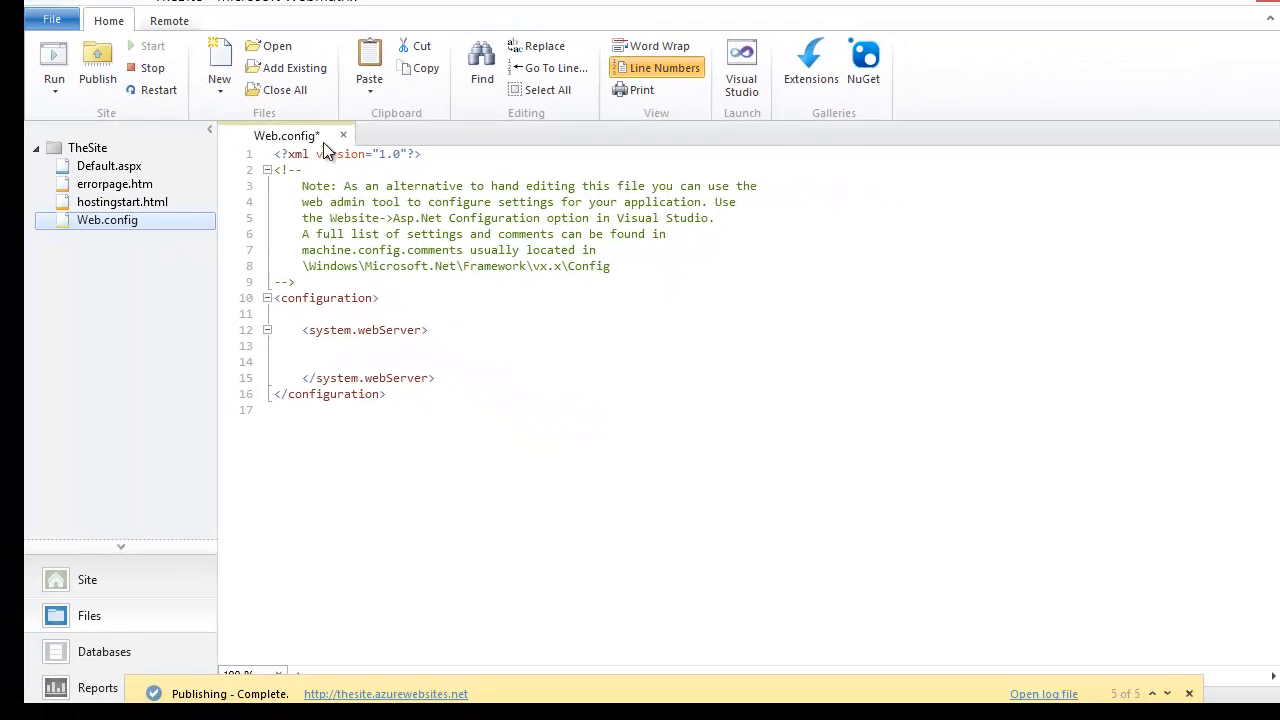
pyautogui.click(343, 134)
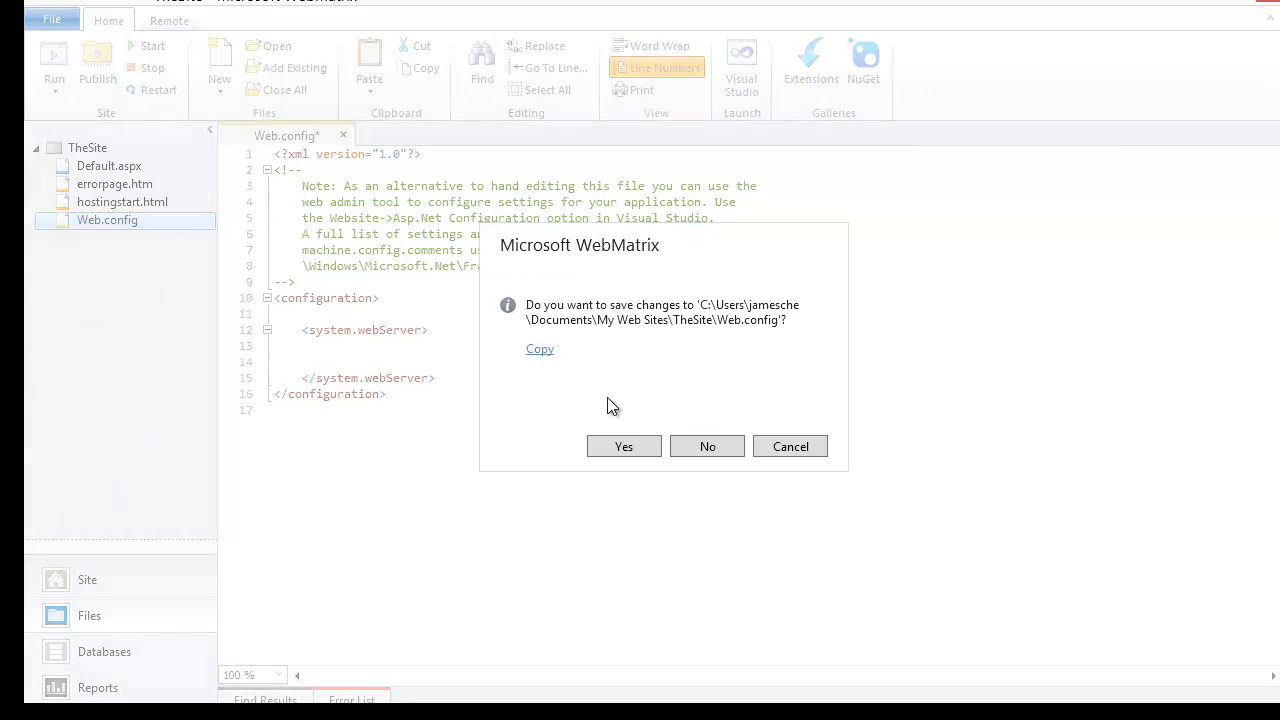
pyautogui.click(624, 446)
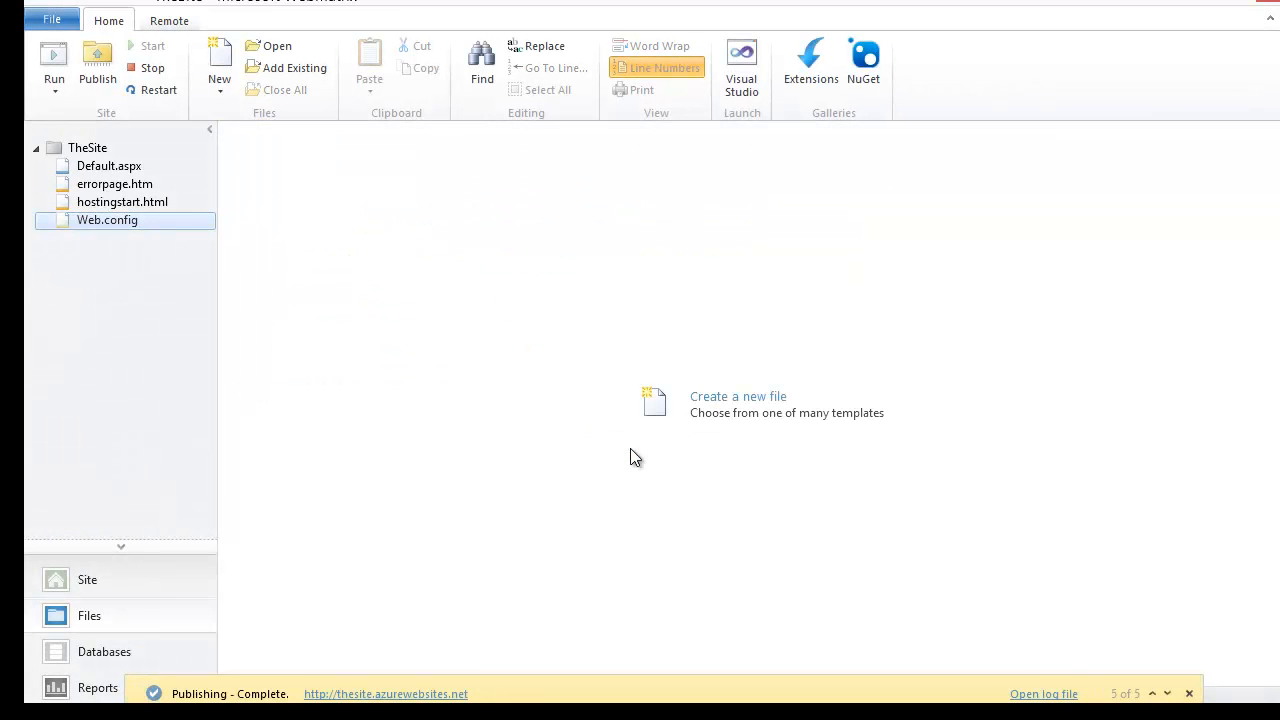
# - Publish the changed Web.config to the remote site and open the published website in the browser
pyautogui.click(97, 58)
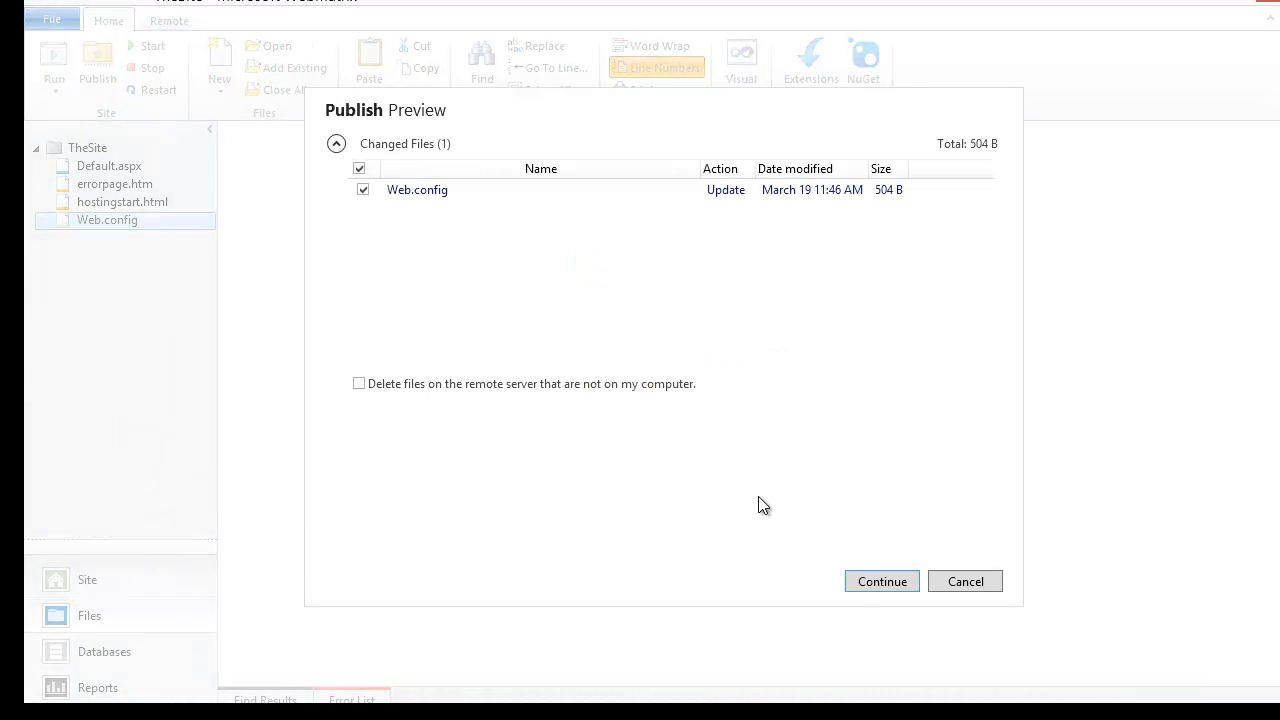
pyautogui.click(862, 583)
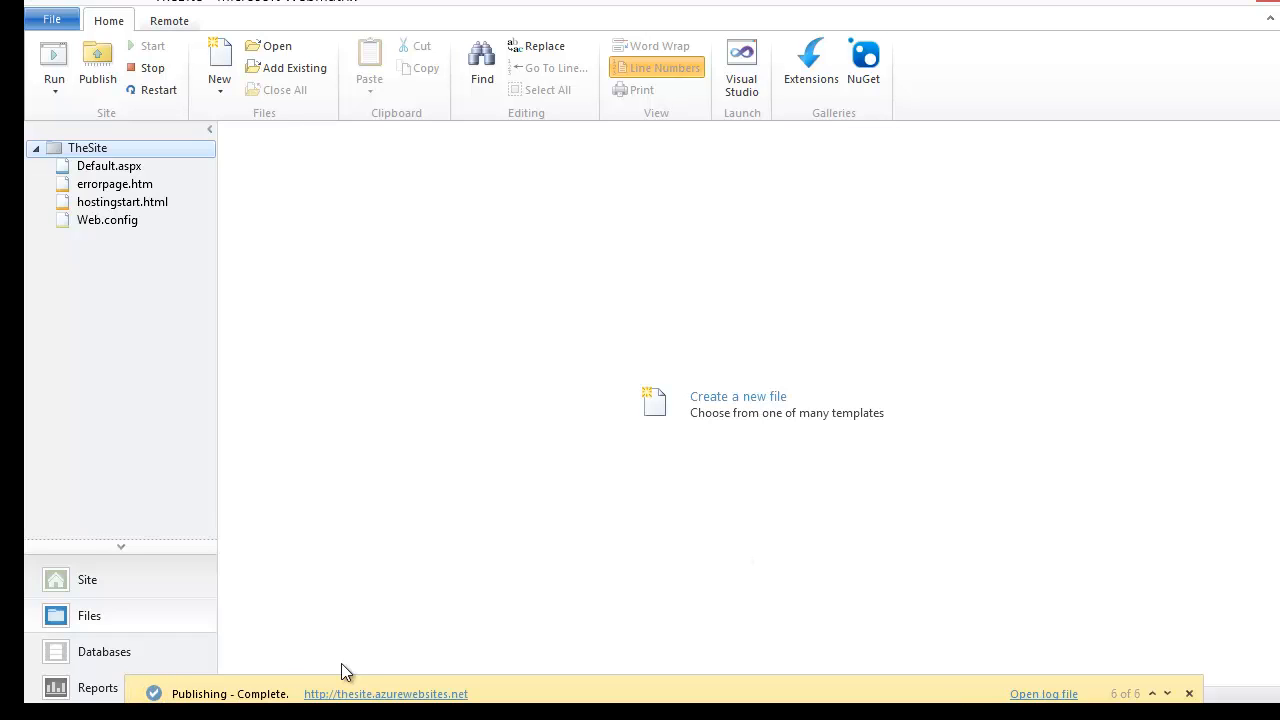
pyautogui.click(362, 694)
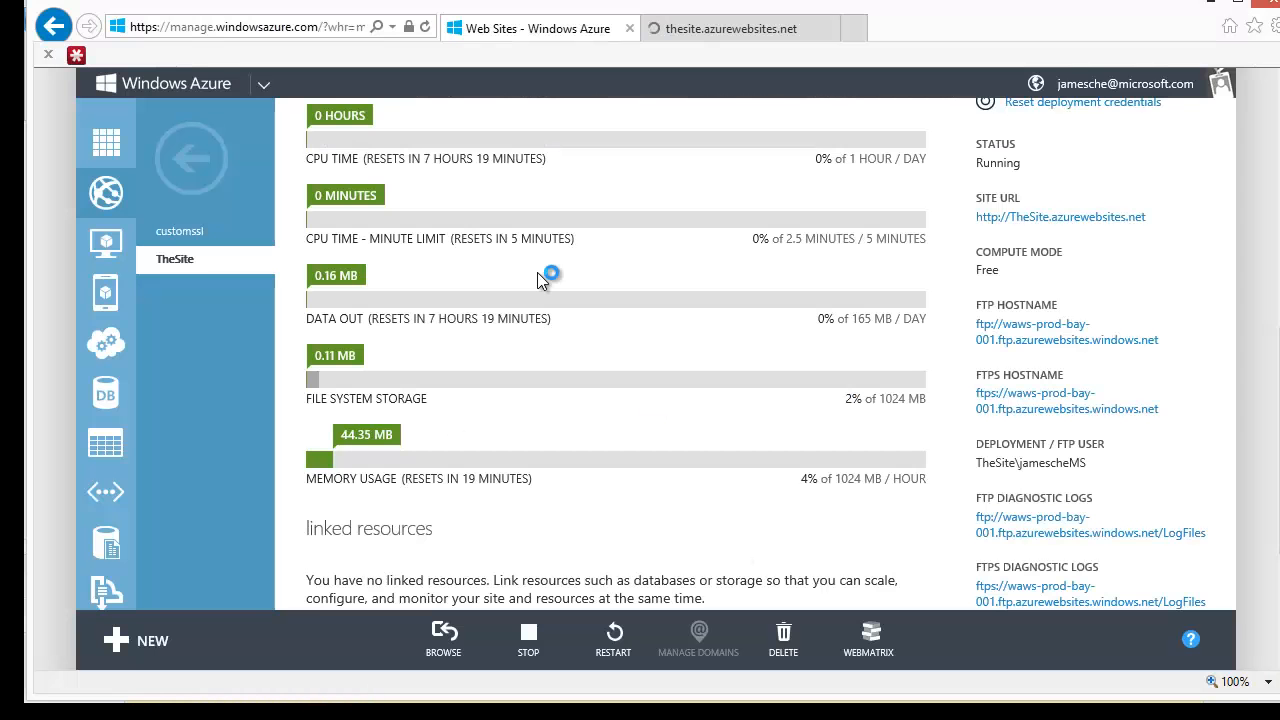